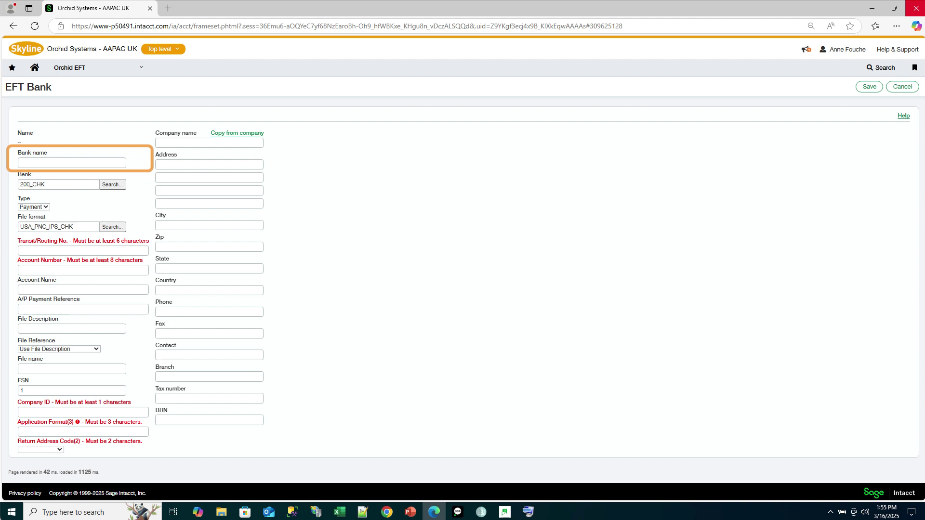
Set the bank name to PNC Bank and fill in the transit/routing number for the new EFT bank
{"action": "left_click", "coordinate": [54, 163]}
{"action": "type", "text": "PNC Bank"}
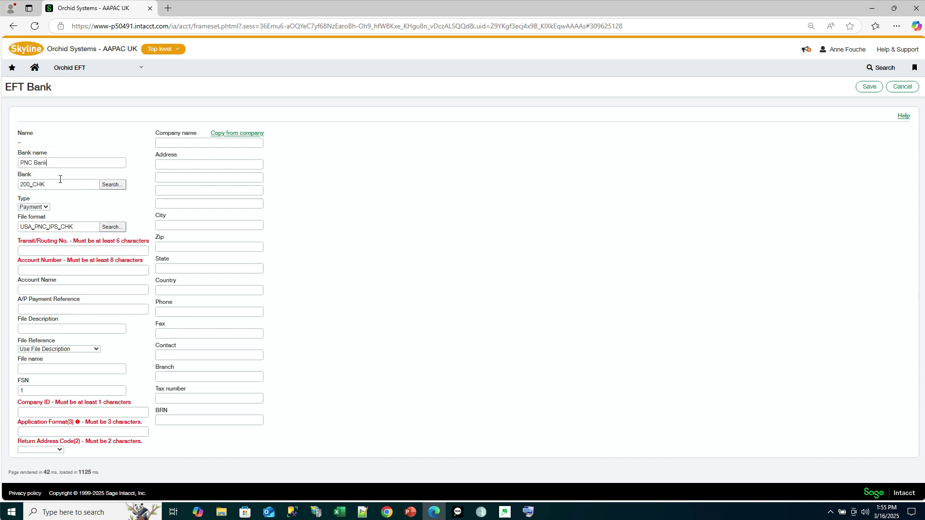
{"action": "left_click", "coordinate": [33, 251]}
{"action": "type", "text": "1233456"}
{"action": "key", "text": "Tab"}
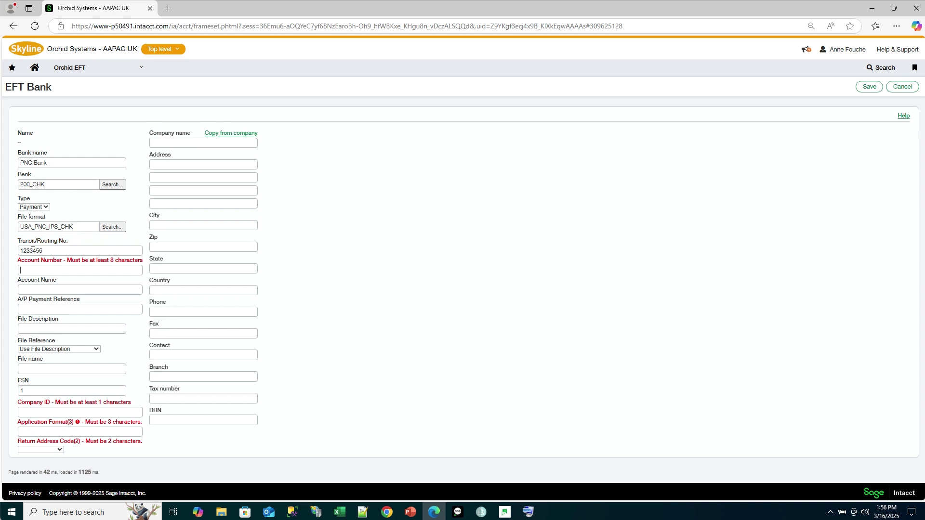
Fill in the account number and set the account name to Orchid Current Account
{"action": "type", "text": "12345678"}
{"action": "key", "text": "Tab"}
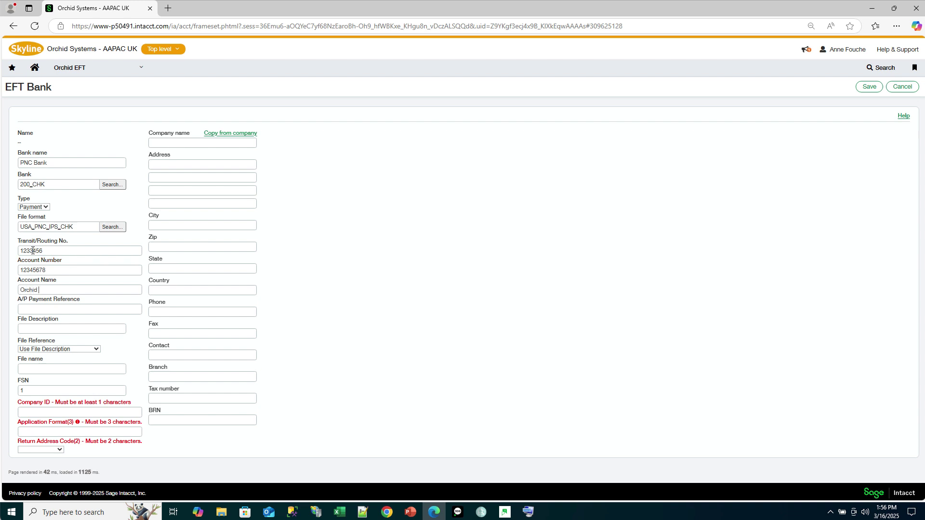
{"action": "type", "text": "Orchid Cu"}
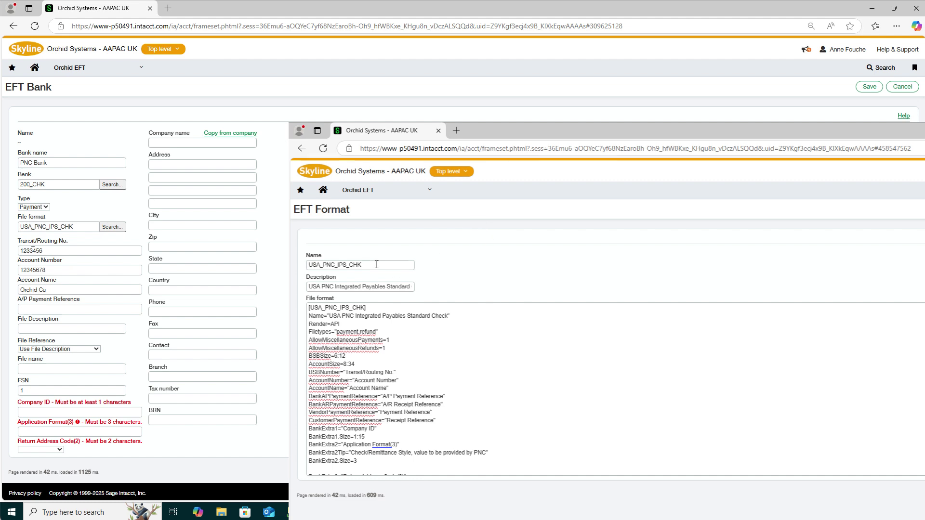
{"action": "type", "text": "rrent Acco"}
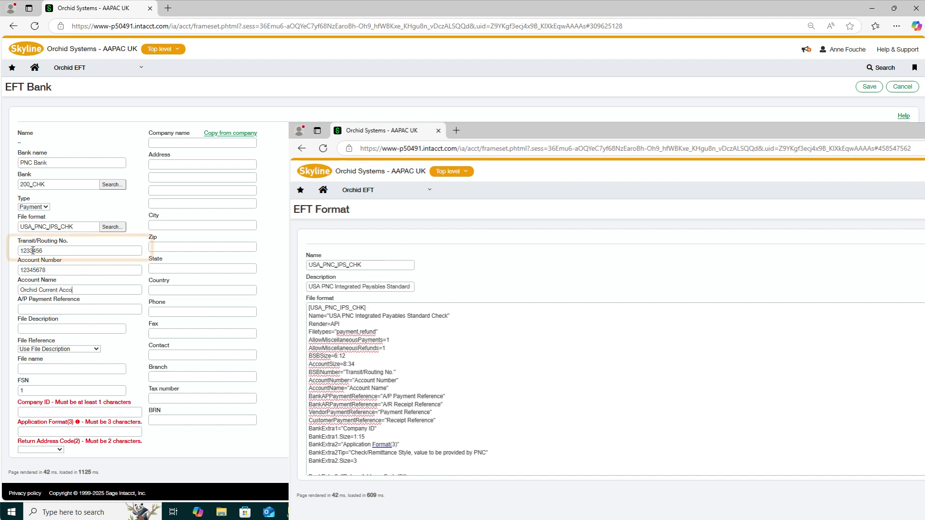
{"action": "type", "text": "un"}
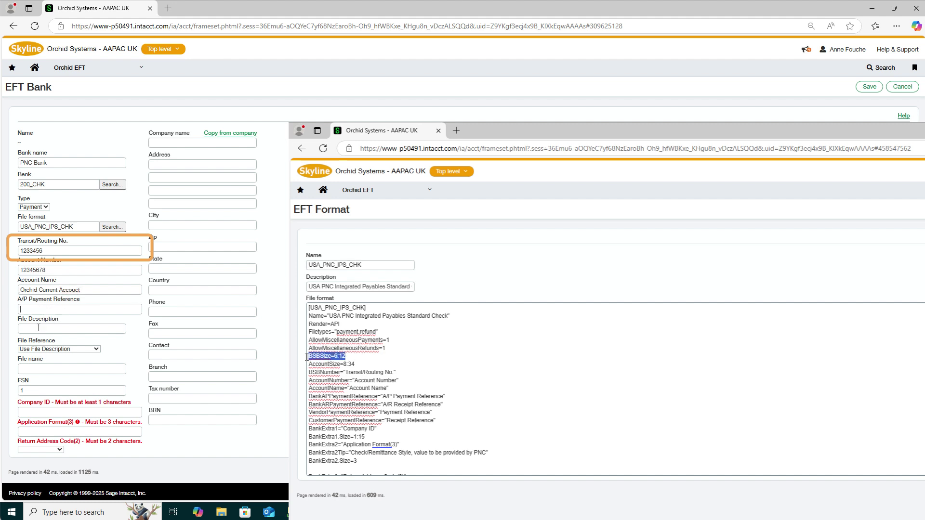
Set the EFT bank's file name pattern to USA_PNC-{yyyy}-{mm}-{dd}-{s}-{n}.txt
{"action": "left_click", "coordinate": [33, 369]}
{"action": "type", "text": "U"}
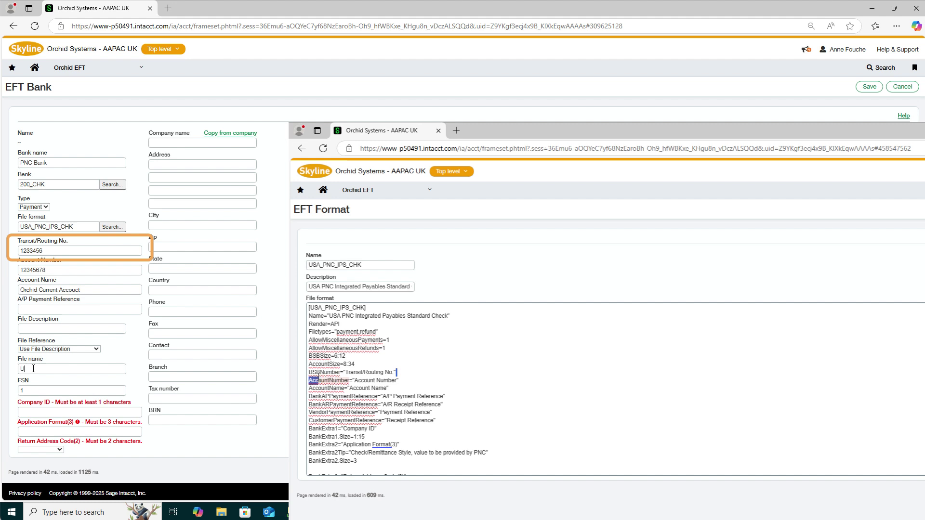
{"action": "type", "text": "SA_P"}
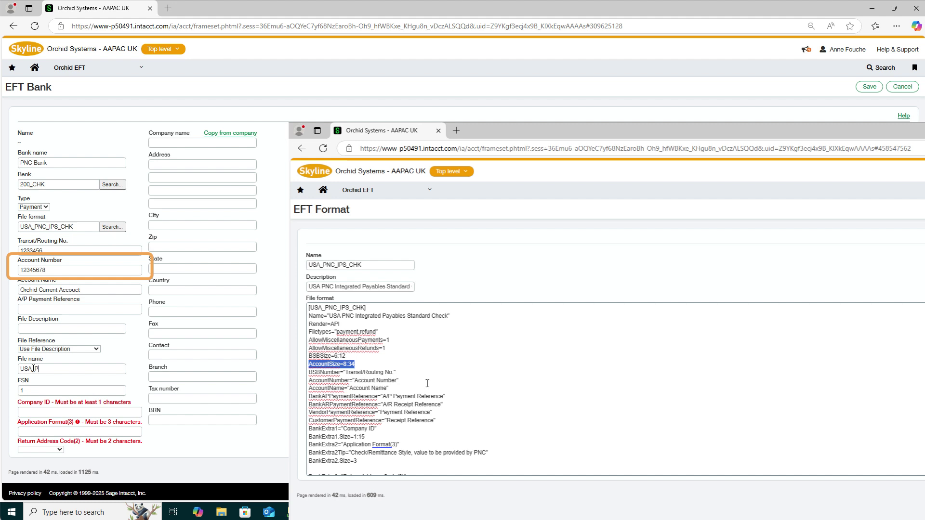
{"action": "type", "text": "NC"}
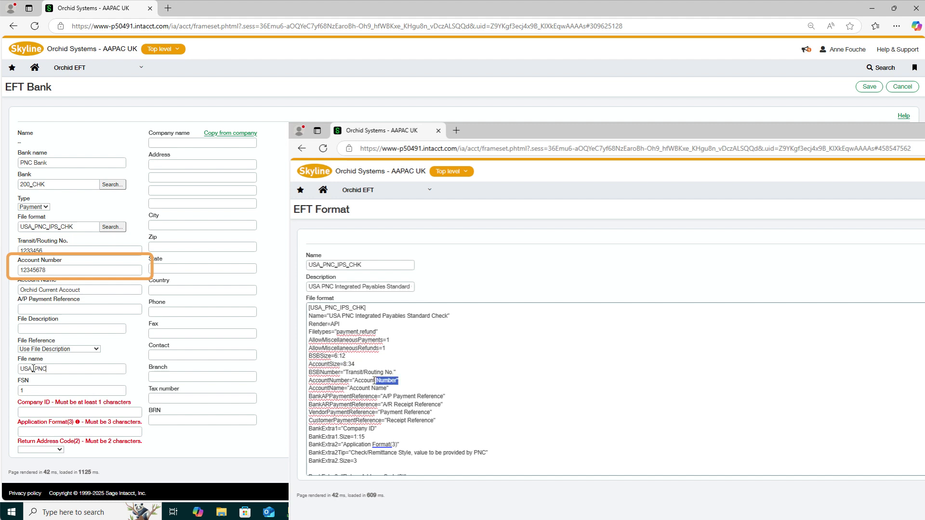
{"action": "type", "text": "-"}
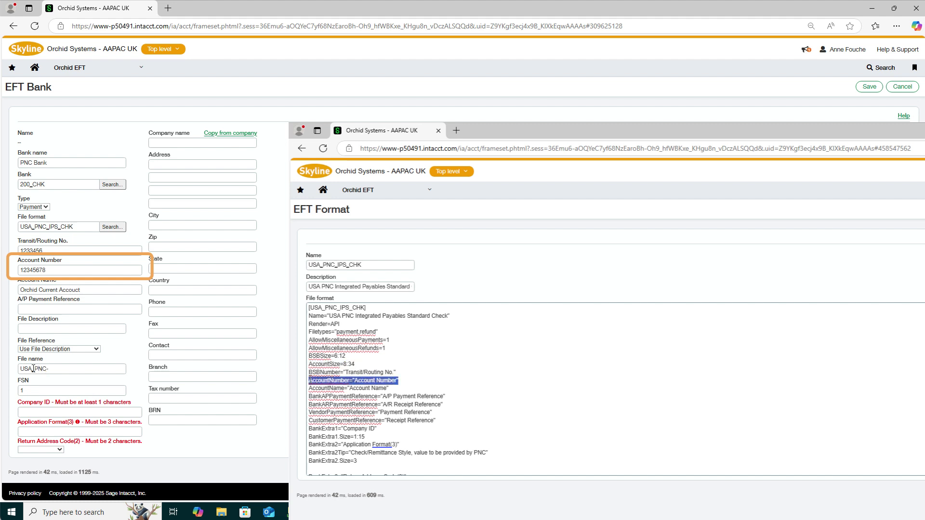
{"action": "type", "text": "{}"}
{"action": "type", "text": "yyyy"}
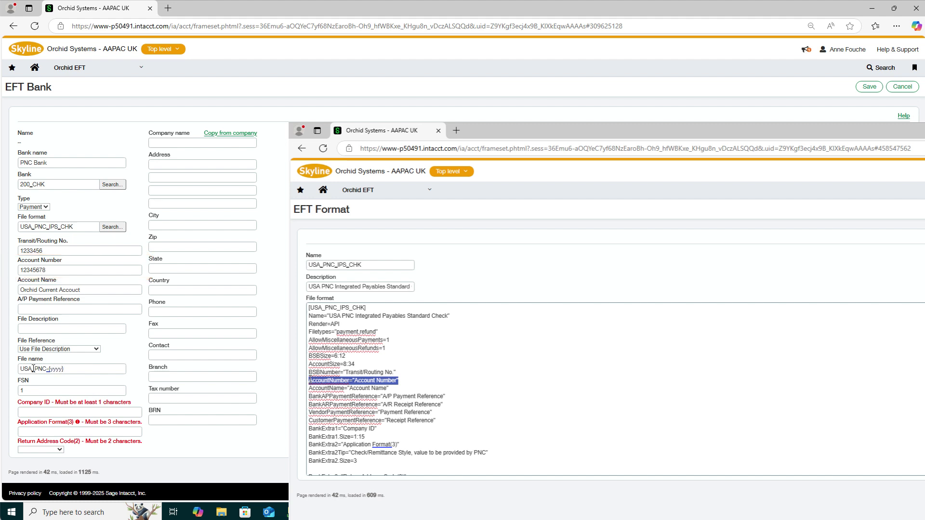
{"action": "type", "text": "-{mm}-{dd}-{s}-{n}.txt"}
{"action": "key", "text": "Tab"}
Fill in the company ID and highlight the matching BankExtra1 name and size lines in the file format text
{"action": "left_click", "coordinate": [25, 410]}
{"action": "left_click_drag", "start_coordinate": [379, 430], "coordinate": [336, 429]}
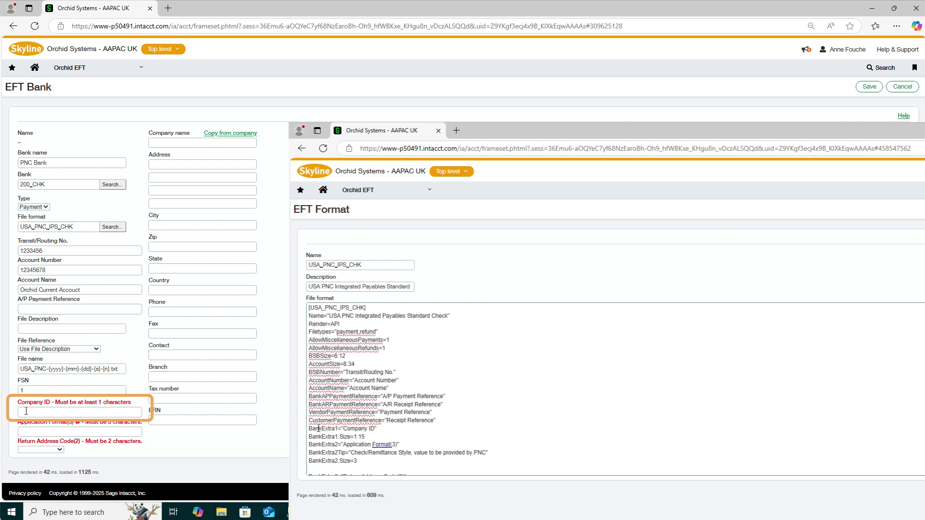
{"action": "type", "text": "23"}
{"action": "left_click_drag", "start_coordinate": [379, 430], "coordinate": [305, 430]}
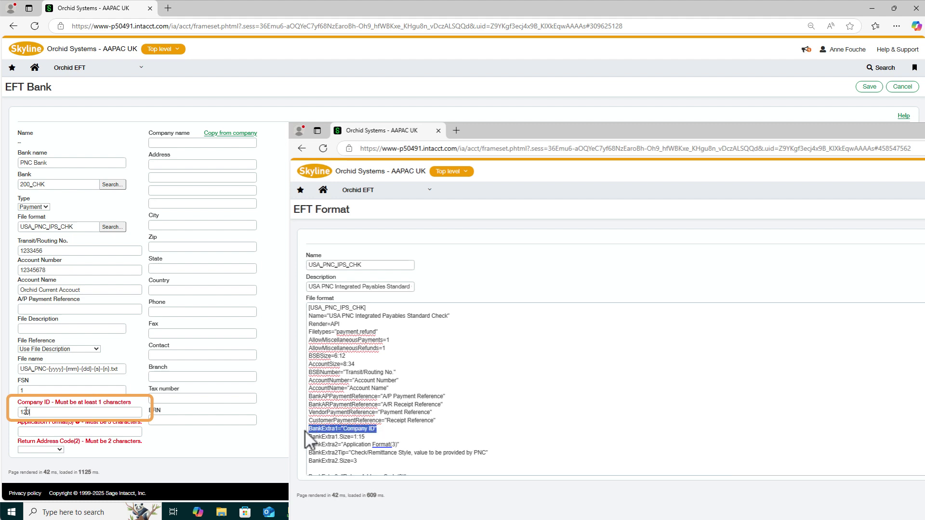
{"action": "left_click", "coordinate": [370, 437]}
{"action": "left_click_drag", "start_coordinate": [369, 437], "coordinate": [308, 437]}
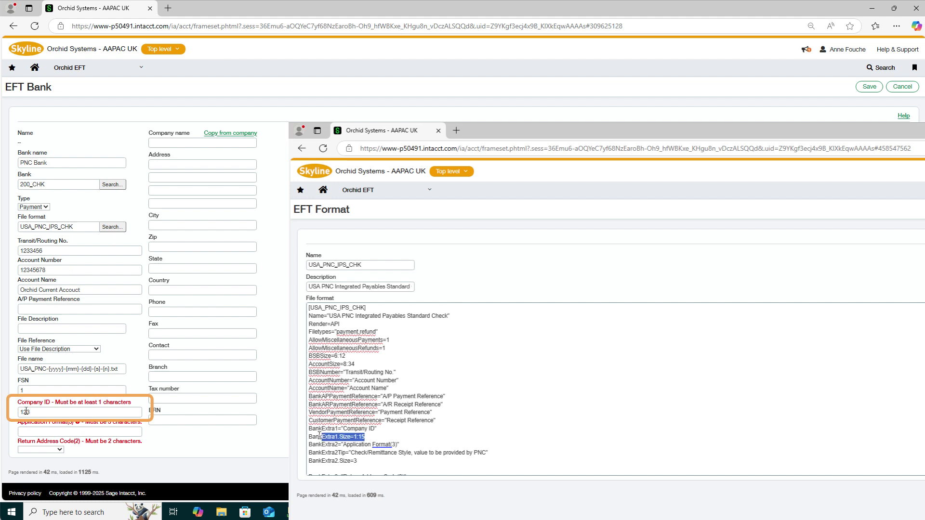
Set the three-character Application Format to CHK, checking its BankExtra2 definition in the file format text
{"action": "left_click", "coordinate": [402, 445]}
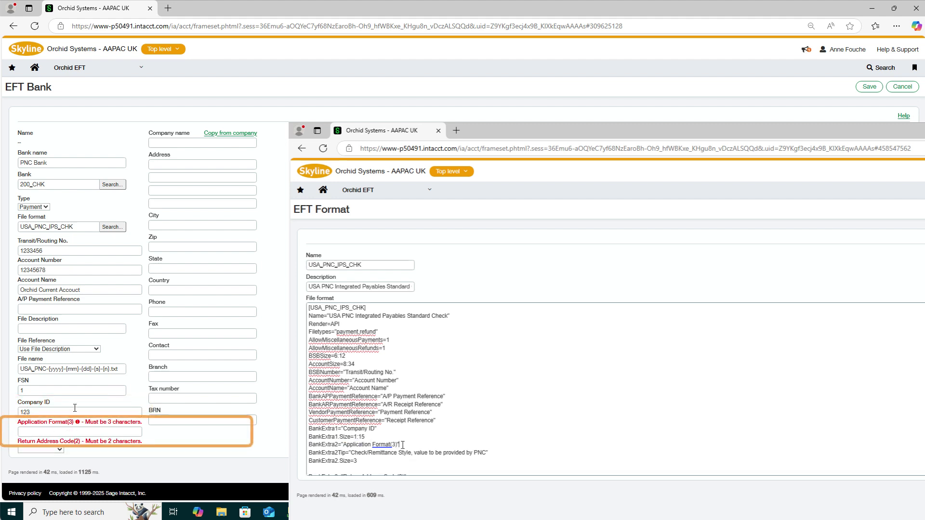
{"action": "mouse_move", "coordinate": [80, 425]}
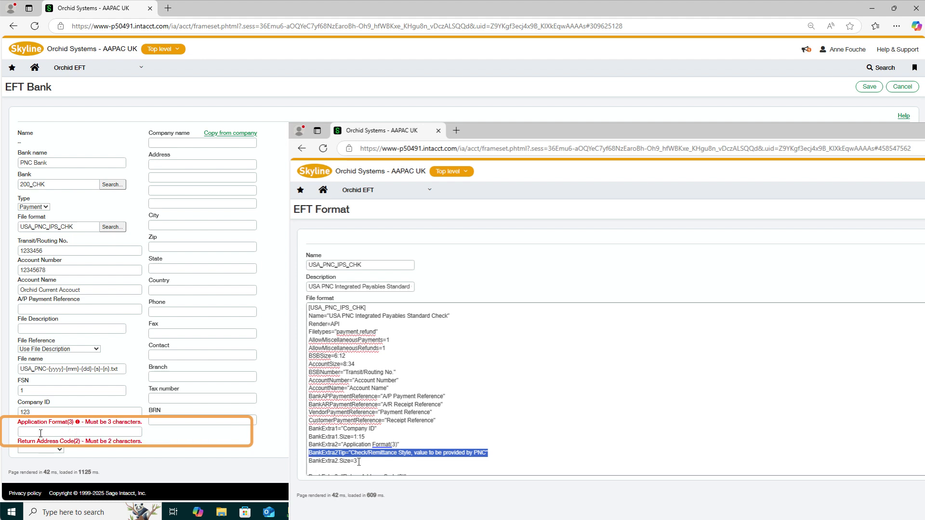
{"action": "type", "text": "CH"}
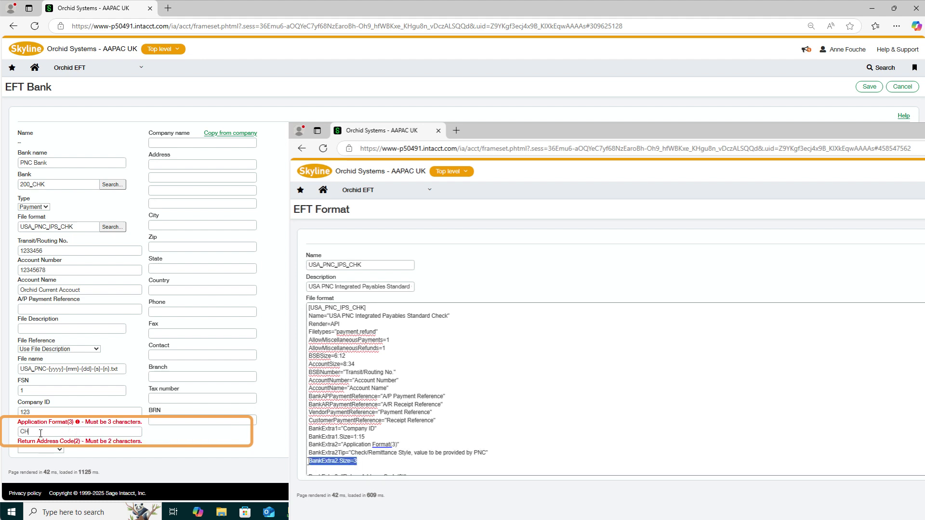
{"action": "type", "text": "J"}
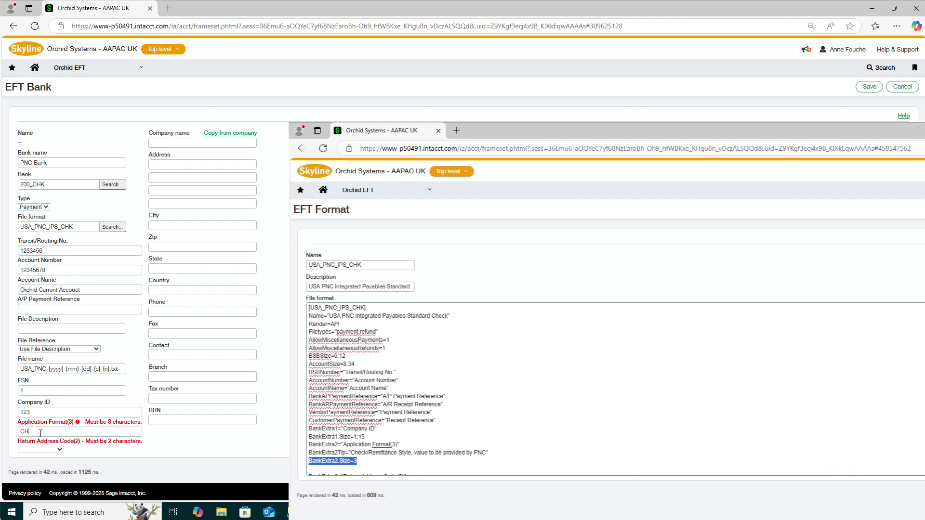
{"action": "key", "text": "BackSpace"}
{"action": "type", "text": "K"}
{"action": "key", "text": "Tab"}
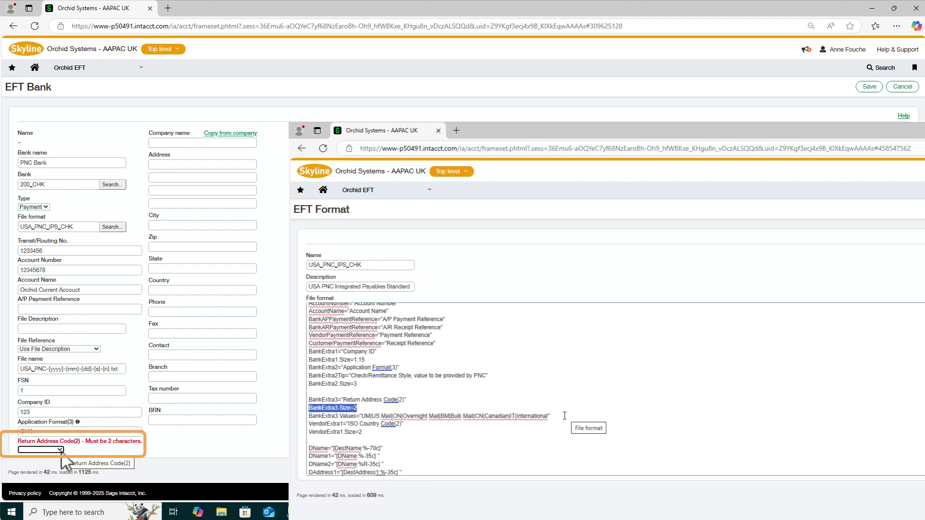
Set the Return Address Code to International and fill the company details by copying them from the company record
{"action": "left_click", "coordinate": [62, 450]}
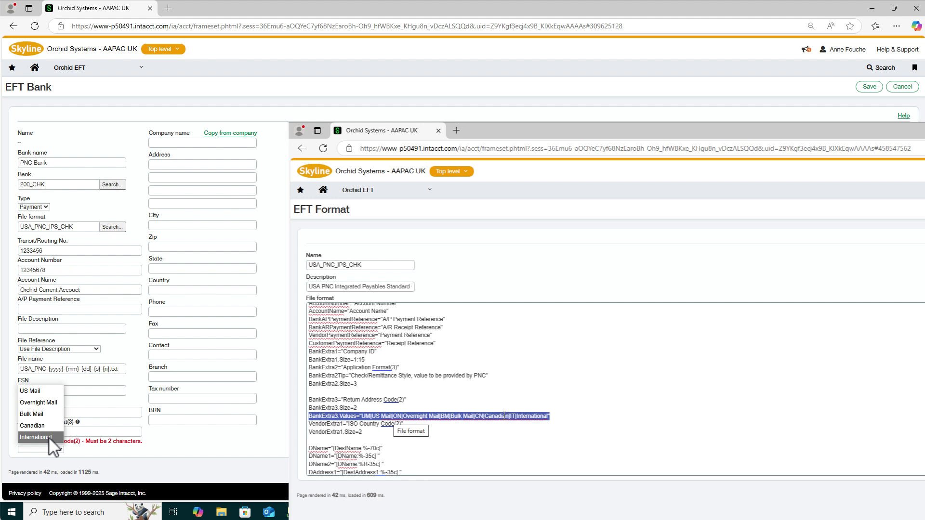
{"action": "left_click", "coordinate": [49, 437]}
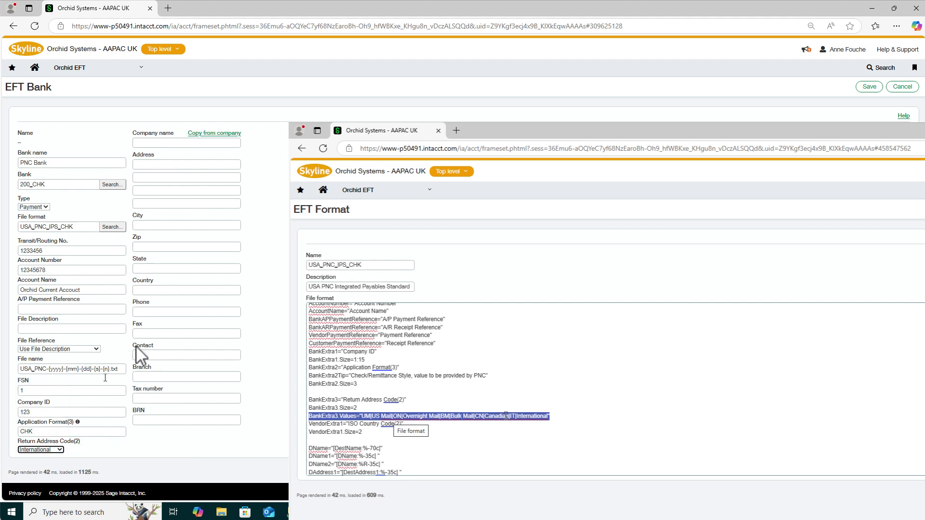
{"action": "left_click", "coordinate": [211, 135]}
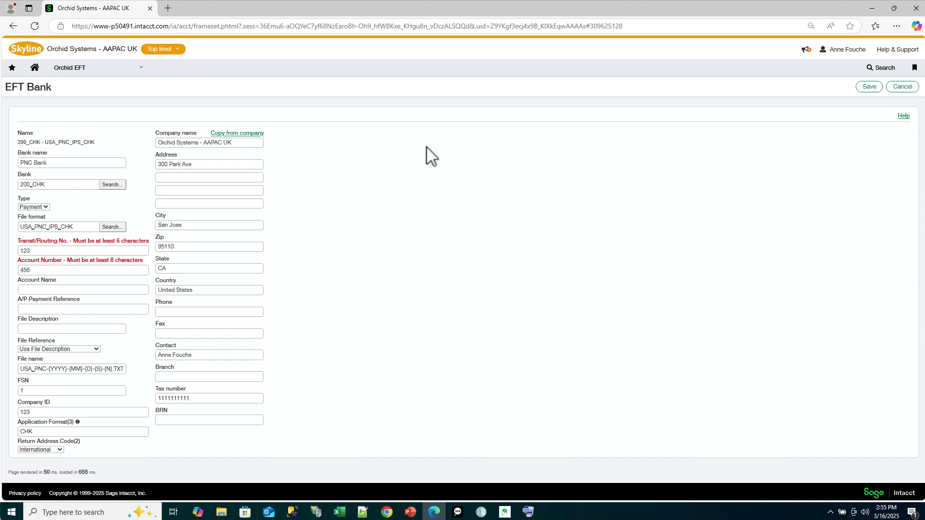
Try to generate an EFT file from the AP payment requests for the payment to The Nonprofit Alliance
{"action": "left_click", "coordinate": [101, 73]}
{"action": "left_click", "coordinate": [195, 133]}
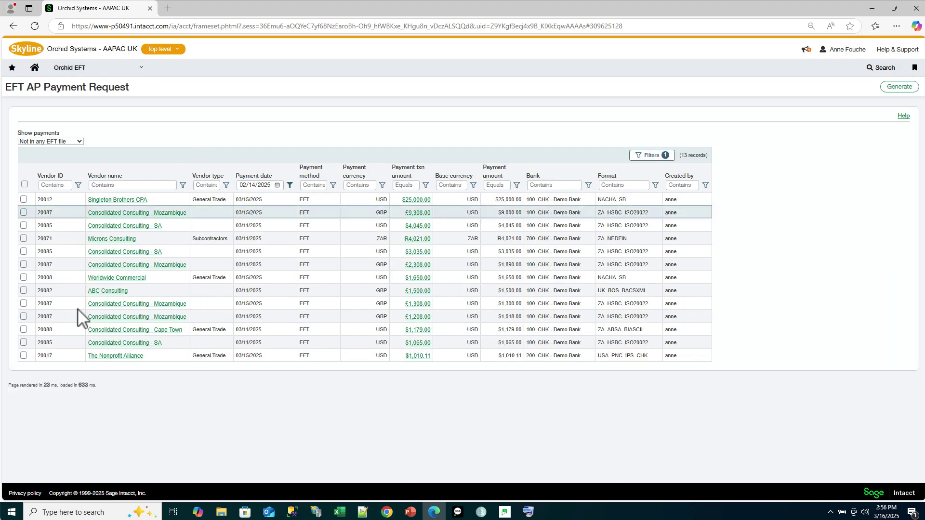
{"action": "left_click", "coordinate": [24, 356]}
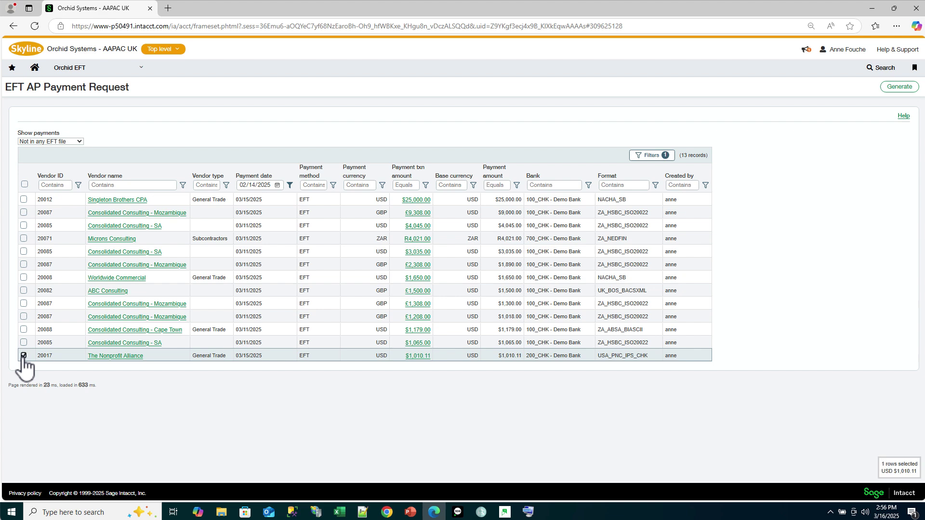
{"action": "left_click", "coordinate": [899, 87]}
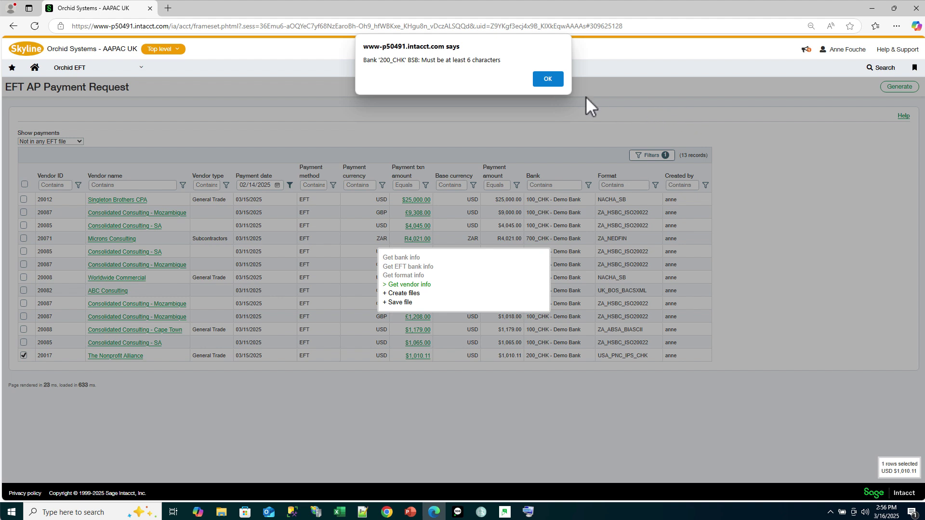
{"action": "left_click", "coordinate": [545, 83]}
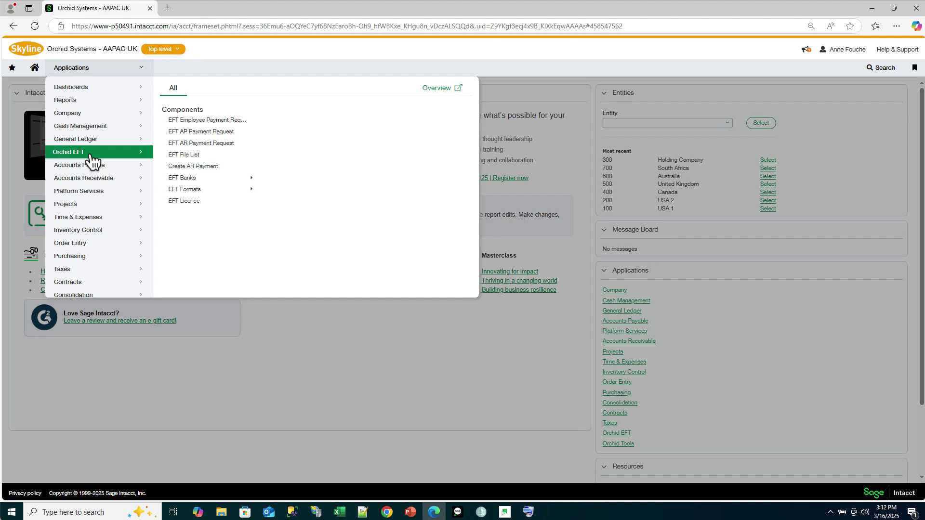
Try to download the USA_PNC_IPS_CHK payment file for bank 200_CHK from the EFT File List
{"action": "left_click", "coordinate": [178, 154]}
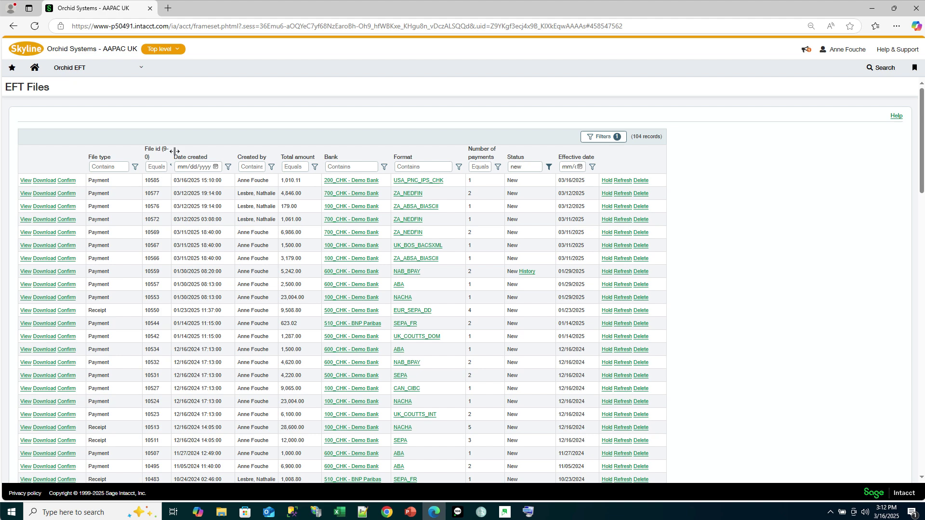
{"action": "left_click", "coordinate": [45, 180]}
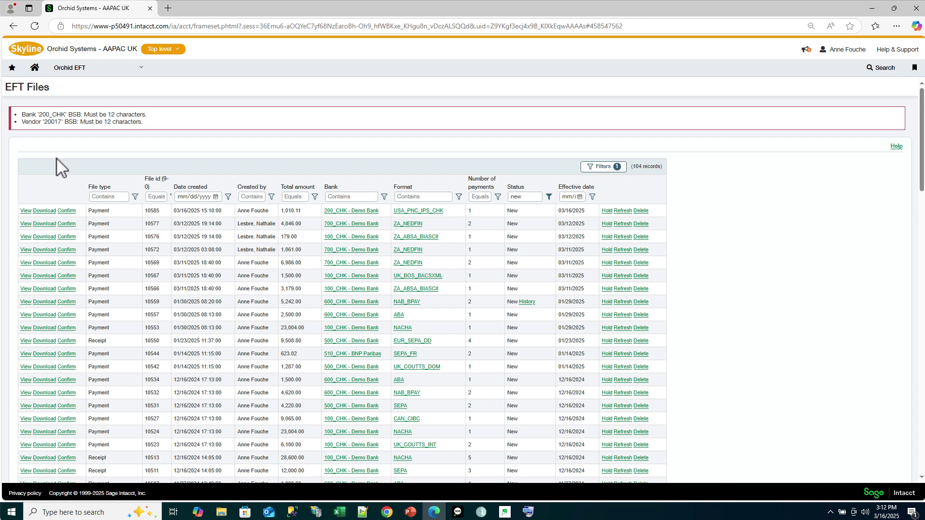
Open the USA_PNC_IPS_CHK format for editing from the list of EFT formats
{"action": "left_click", "coordinate": [97, 70]}
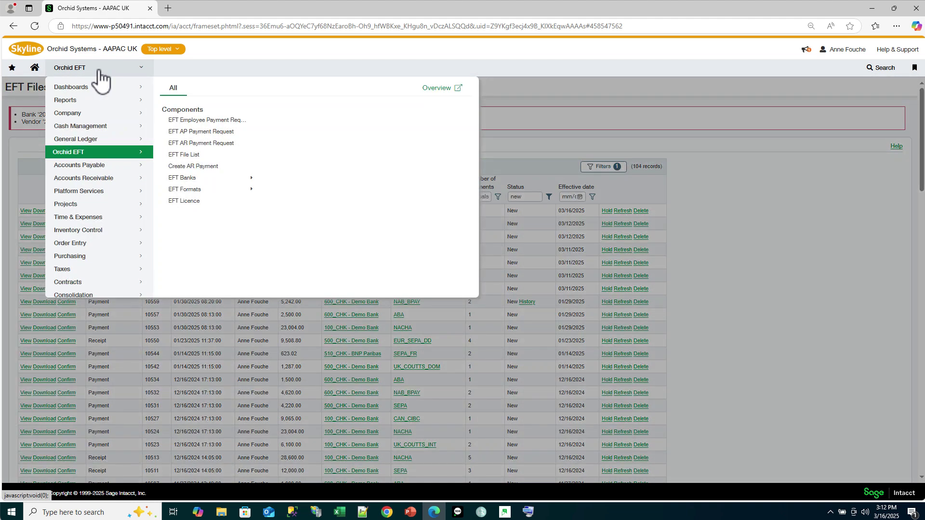
{"action": "mouse_move", "coordinate": [185, 193]}
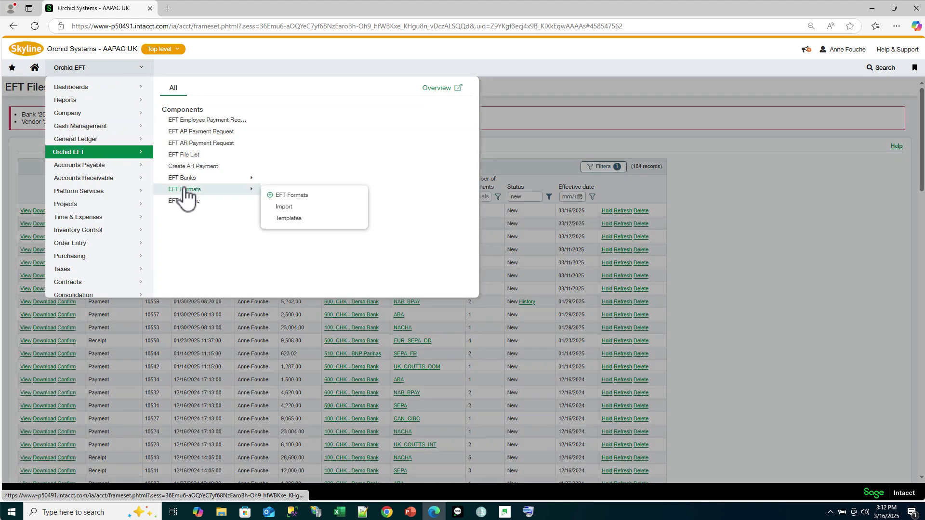
{"action": "left_click", "coordinate": [282, 195]}
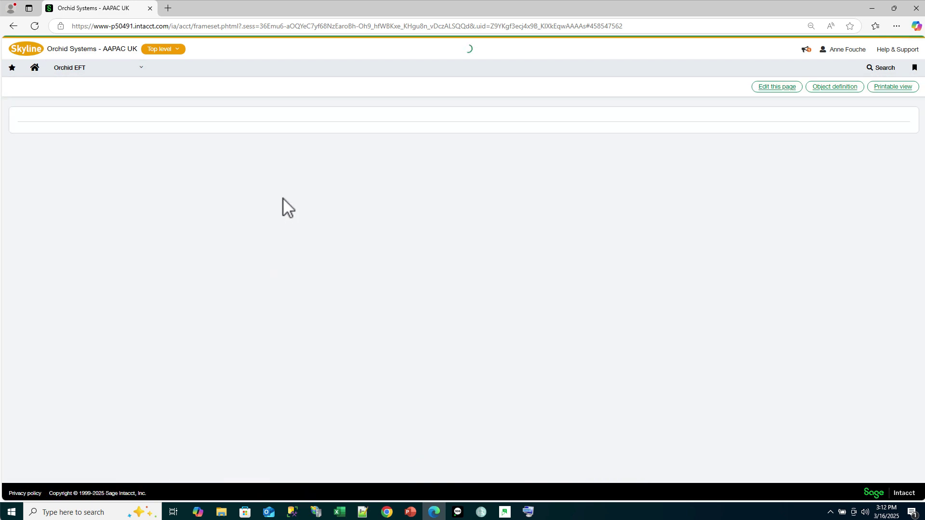
{"action": "scroll", "coordinate": [43, 433], "scroll_direction": "down", "scroll_amount": 4}
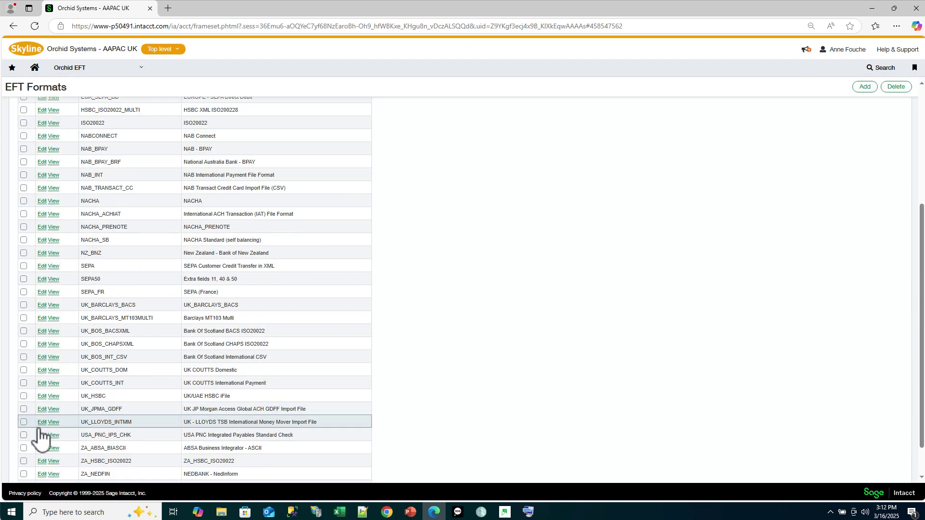
{"action": "left_click", "coordinate": [42, 436]}
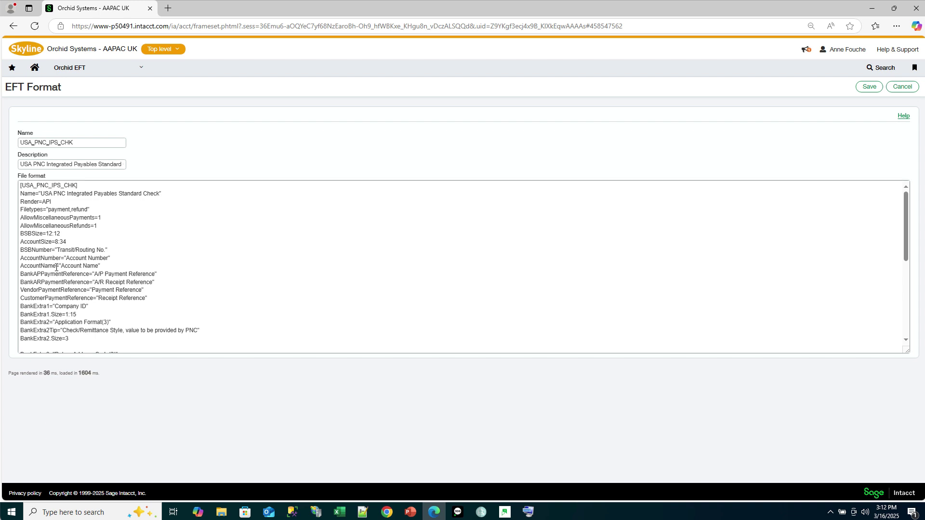
Change the BSBSize line in the file format text to 6:12 and save the format
{"action": "left_click_drag", "start_coordinate": [51, 234], "coordinate": [48, 234]}
{"action": "type", "text": "6"}
{"action": "key", "text": "Delete"}
{"action": "key", "text": "BackSpace"}
{"action": "key", "text": "BackSpace"}
{"action": "type", "text": "6"}
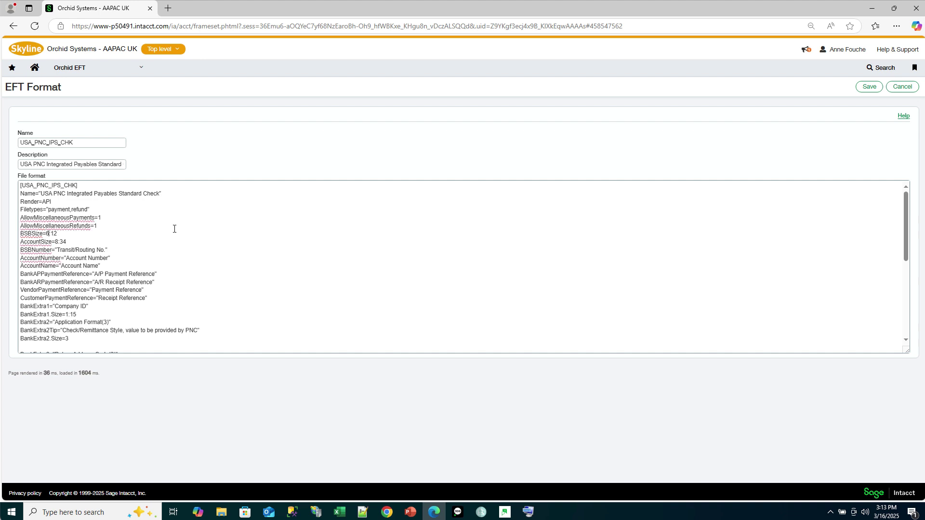
{"action": "left_click", "coordinate": [870, 87]}
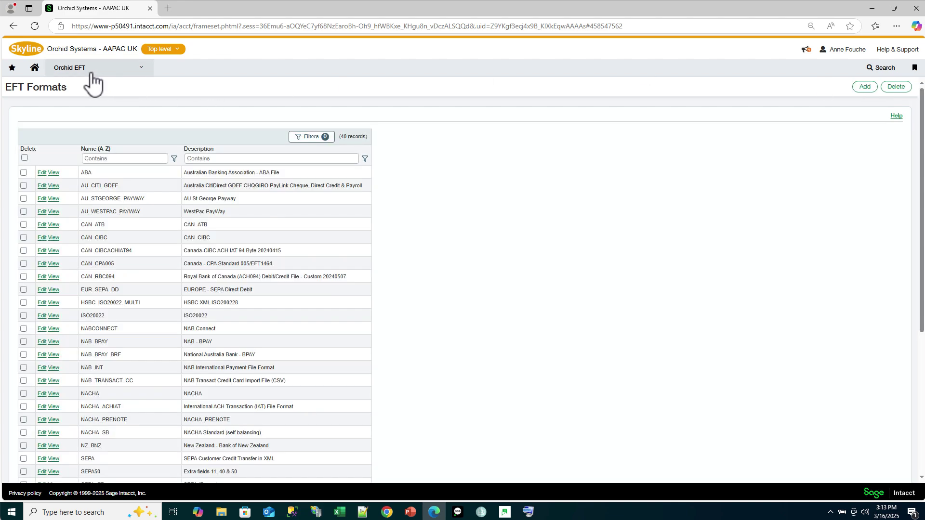
Return to the EFT File List and download the USA_PNC_IPS_CHK payment file for bank 200_CHK
{"action": "left_click", "coordinate": [90, 73]}
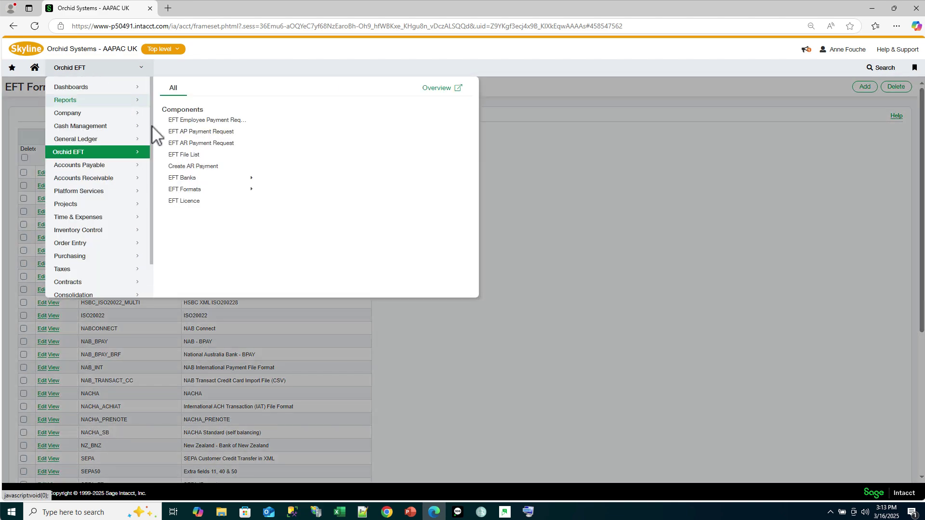
{"action": "left_click", "coordinate": [182, 154]}
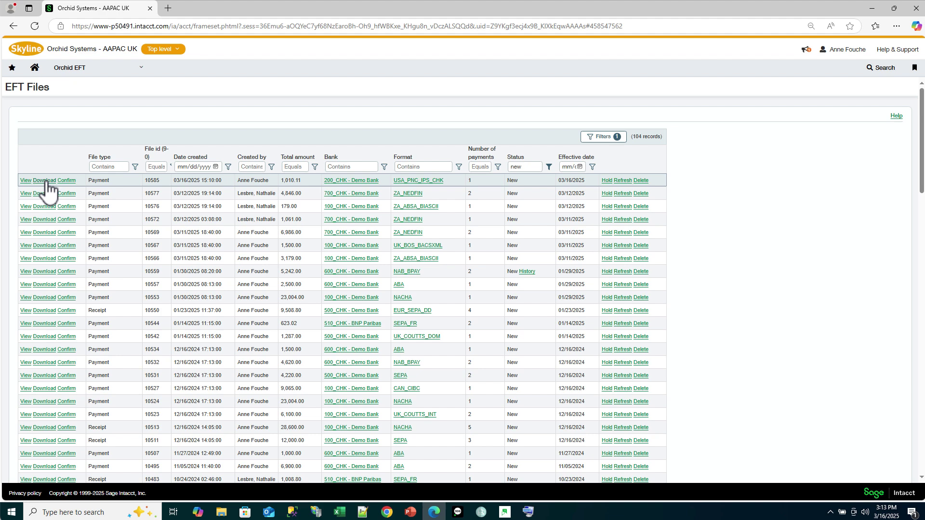
{"action": "left_click", "coordinate": [45, 181]}
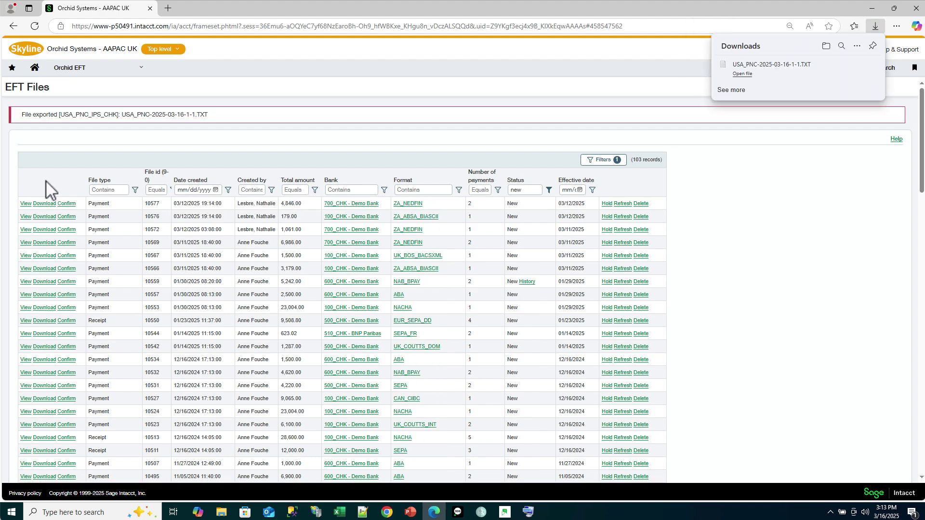